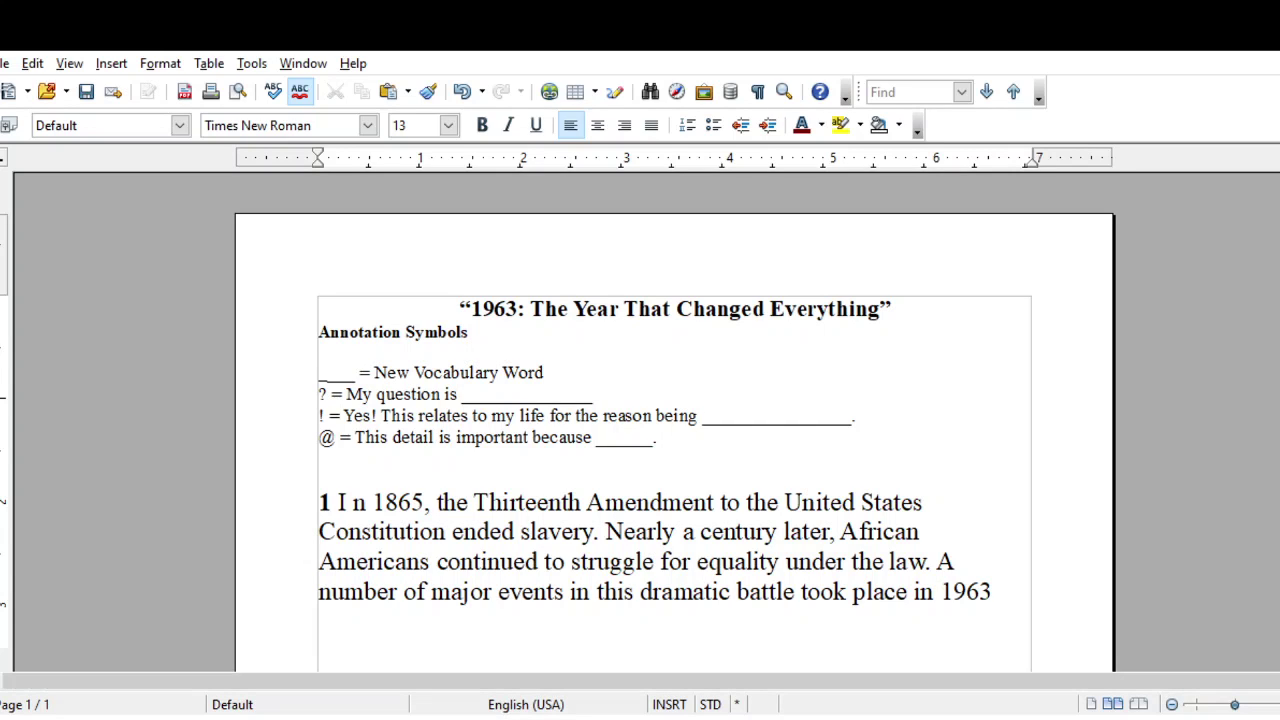
# Step: Insert blank lines after the New Vocabulary Word line and the other symbol key lines
pyautogui.click(997, 590)
pyautogui.press('Up')
pyautogui.press('Up')
pyautogui.press('Up')
pyautogui.press('Up')
pyautogui.press('Up')
pyautogui.press('Up')
pyautogui.press('Up')
pyautogui.press('Up')
pyautogui.press('Up')
pyautogui.press('Down')
pyautogui.press('Down')
pyautogui.press('Left')
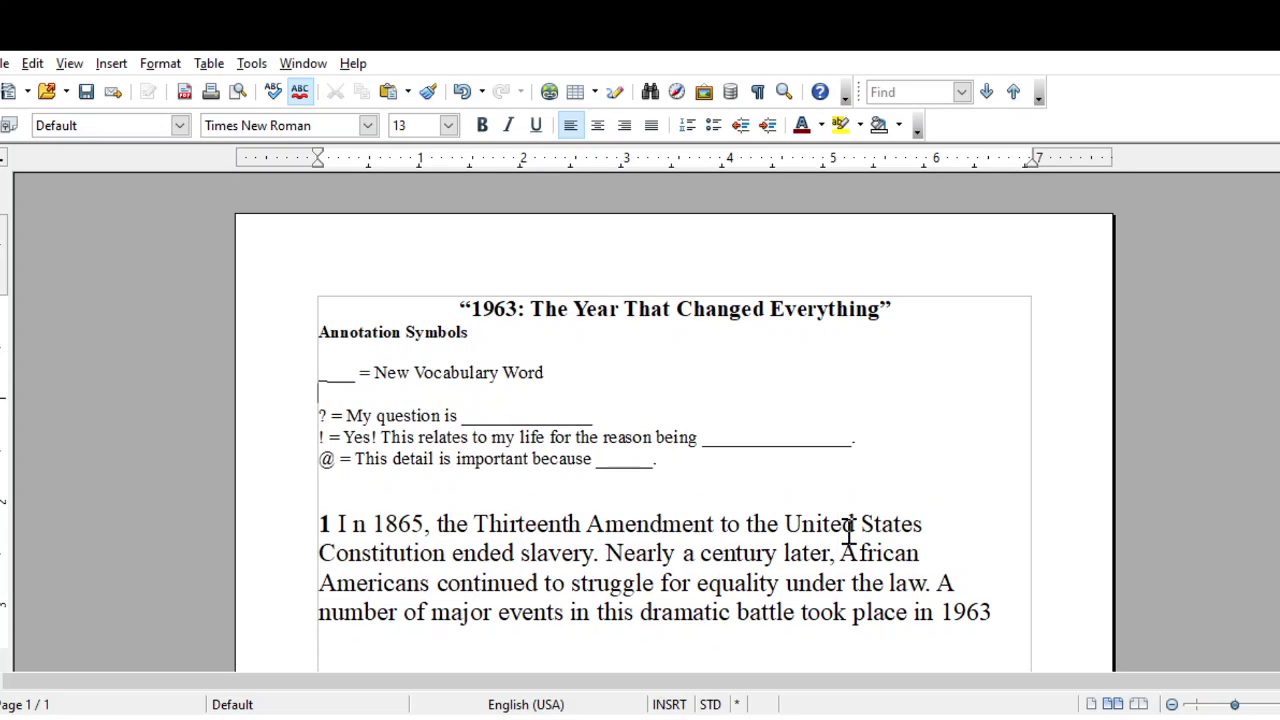
pyautogui.press('Return')
pyautogui.press('Return')
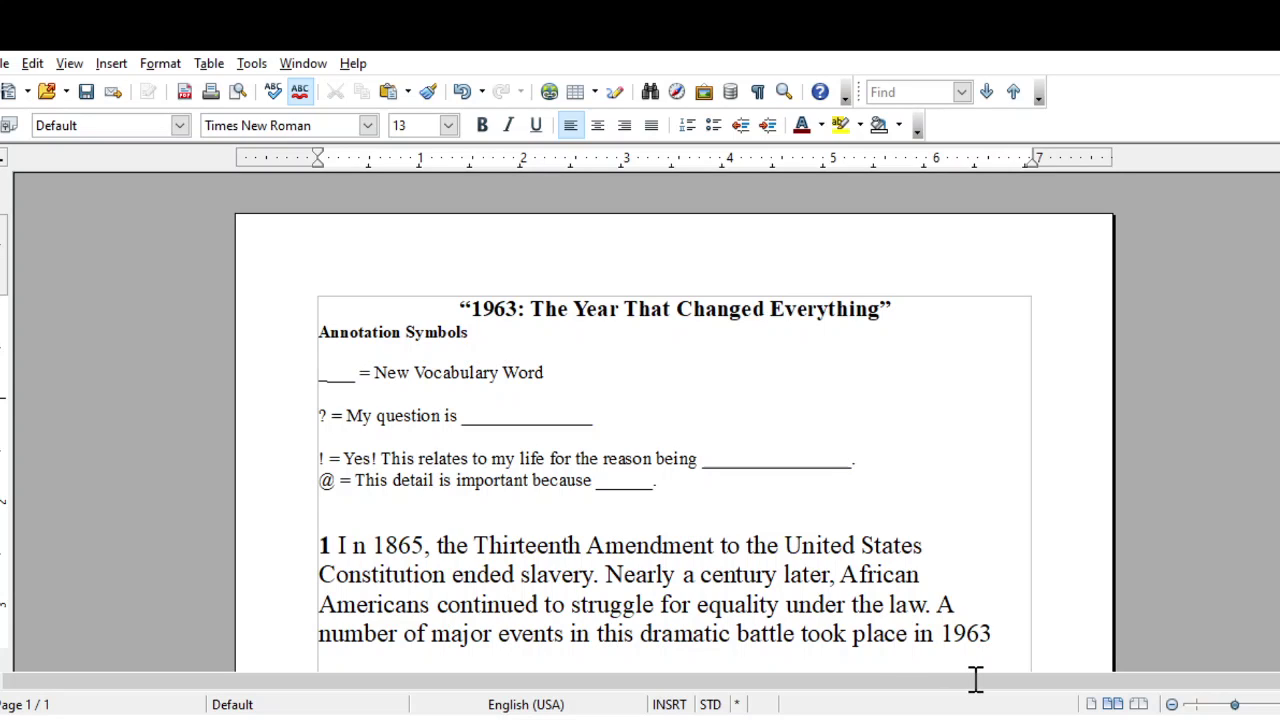
pyautogui.press('Return')
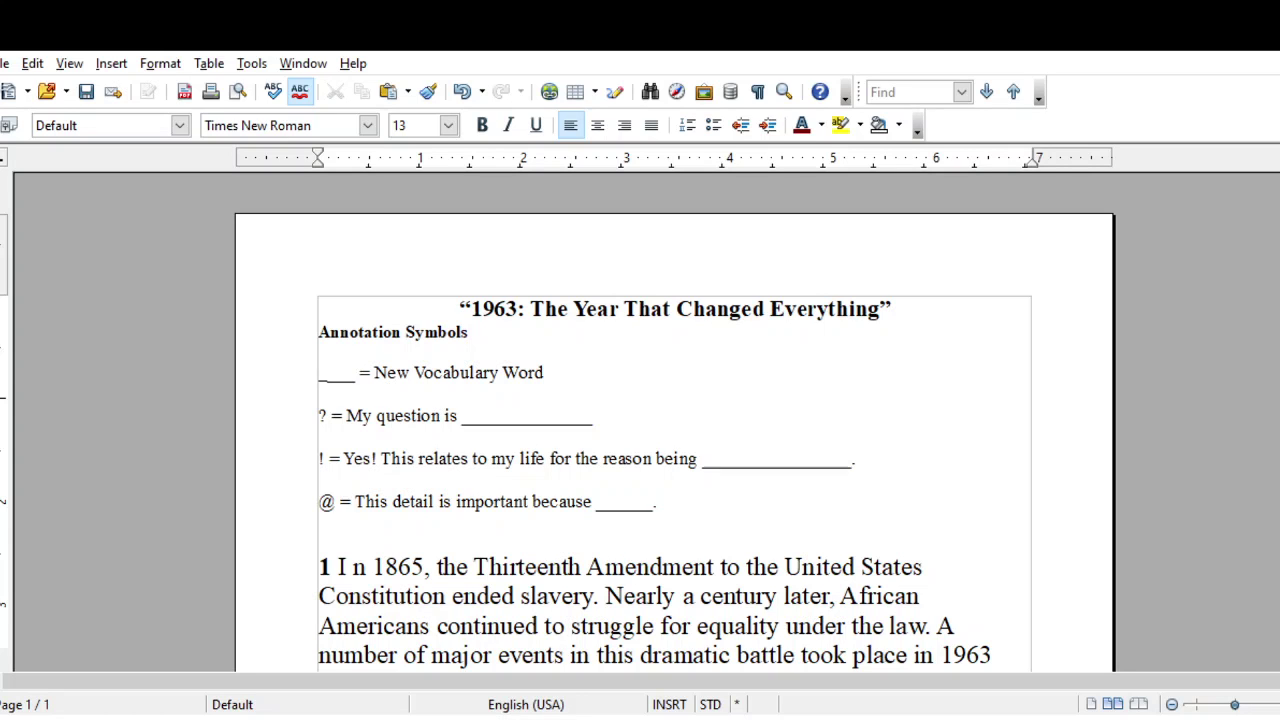
pyautogui.scroll(-2, 675, 430)
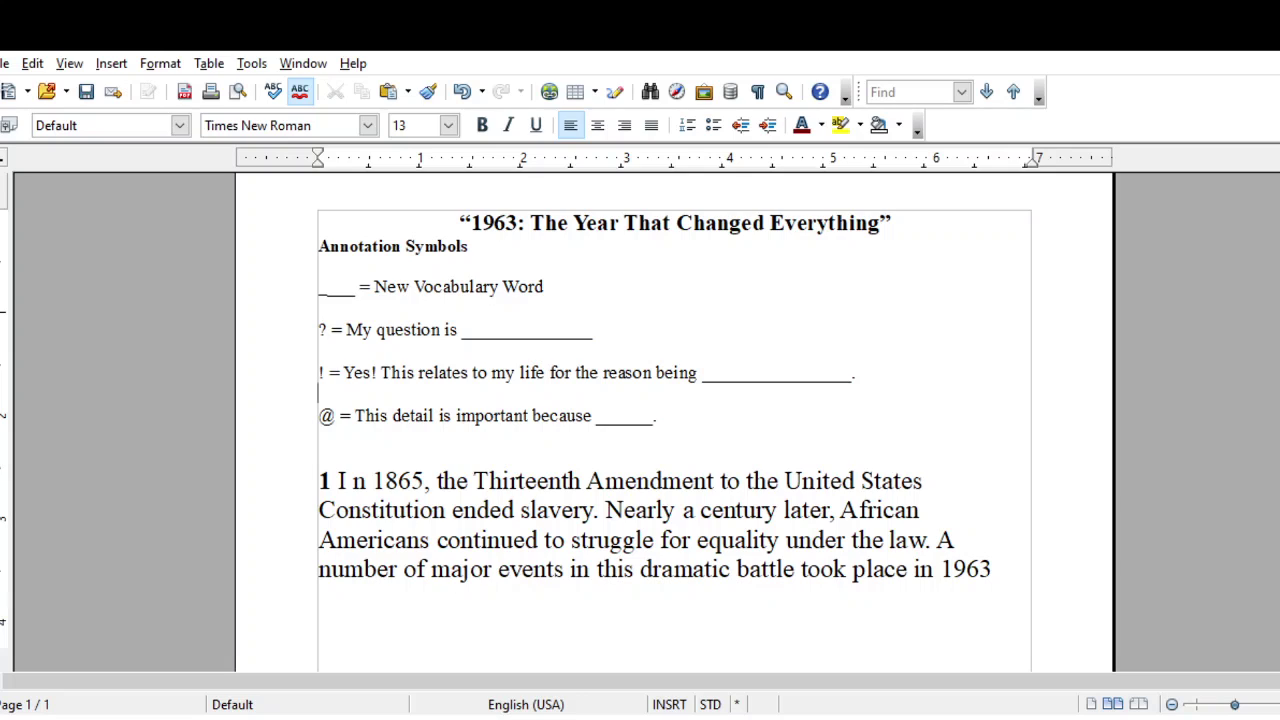
# Step: Add a period after '1963' at the end of the first paragraph
pyautogui.click(992, 568)
pyautogui.write('.')
# Step: Underline the word 'Amendment' in the passage
pyautogui.moveTo(585, 481); pyautogui.dragTo(719, 481)
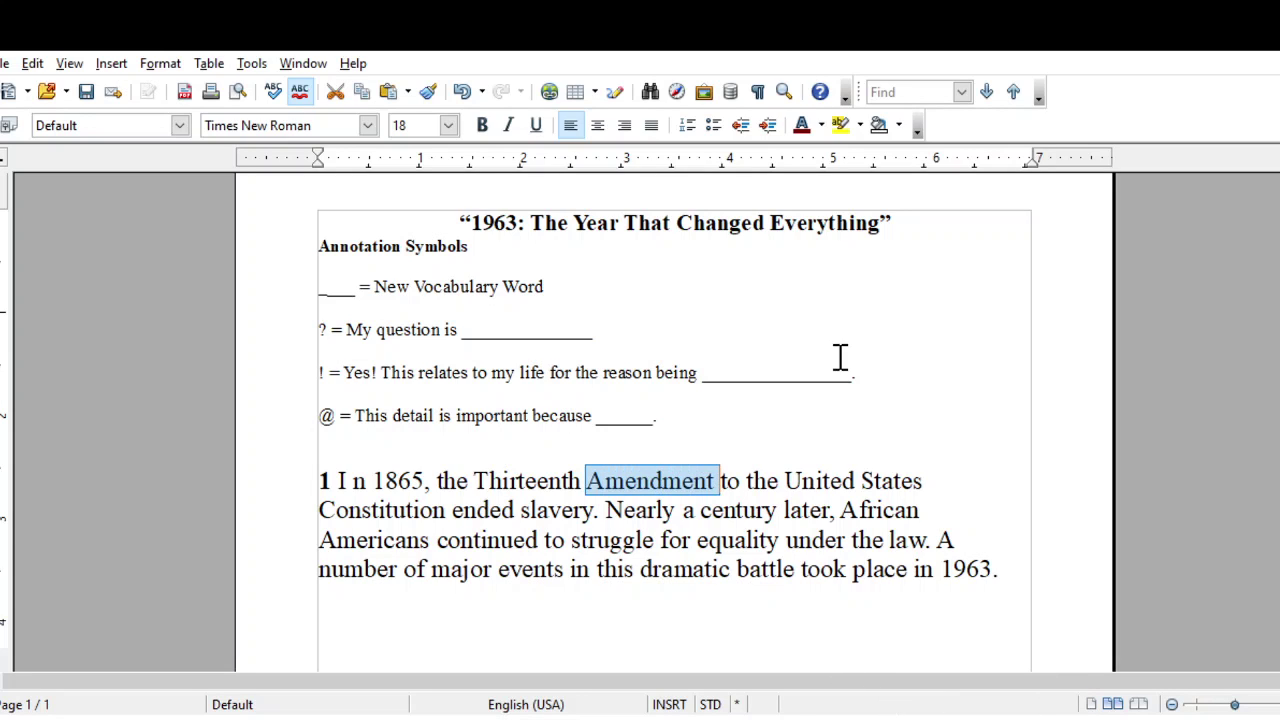
pyautogui.click(535, 125)
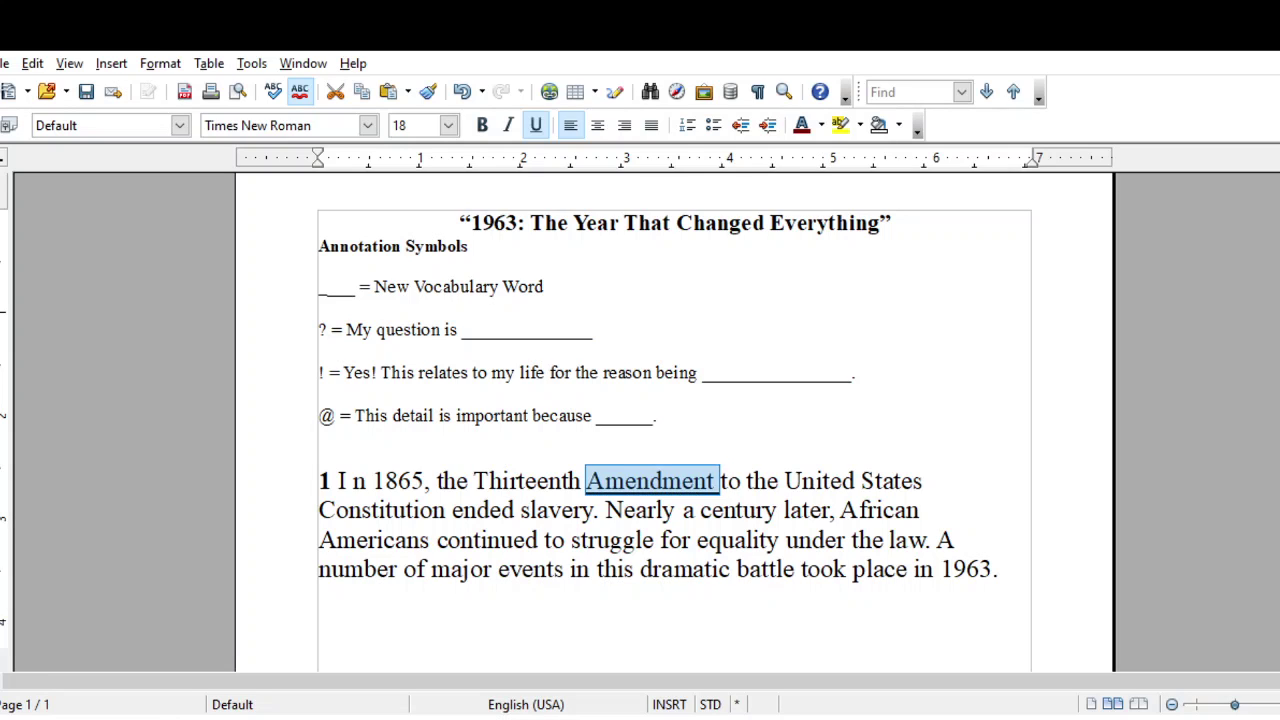
pyautogui.click(1003, 568)
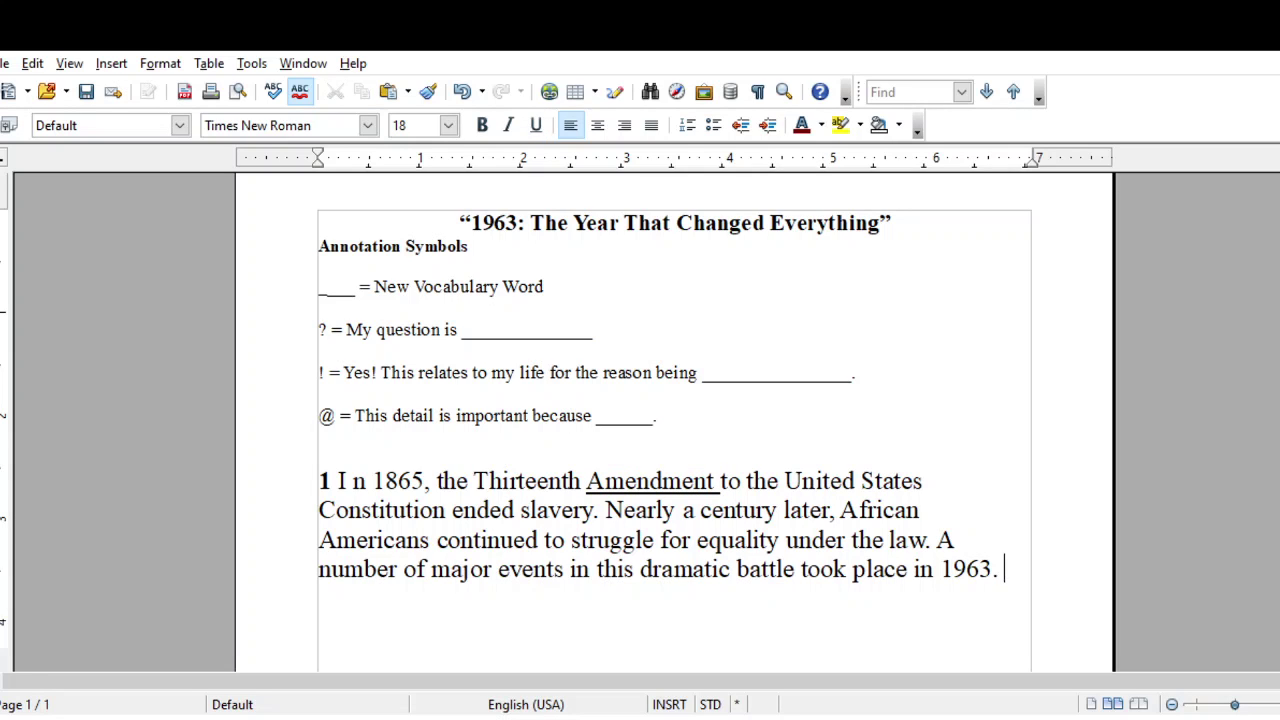
# Step: Below the paragraph, type 'Amendment = a minor change or addition designed to improve a text, piece of legislation, etc.'
pyautogui.press('Return')
pyautogui.press('Return')
pyautogui.write('Amend')
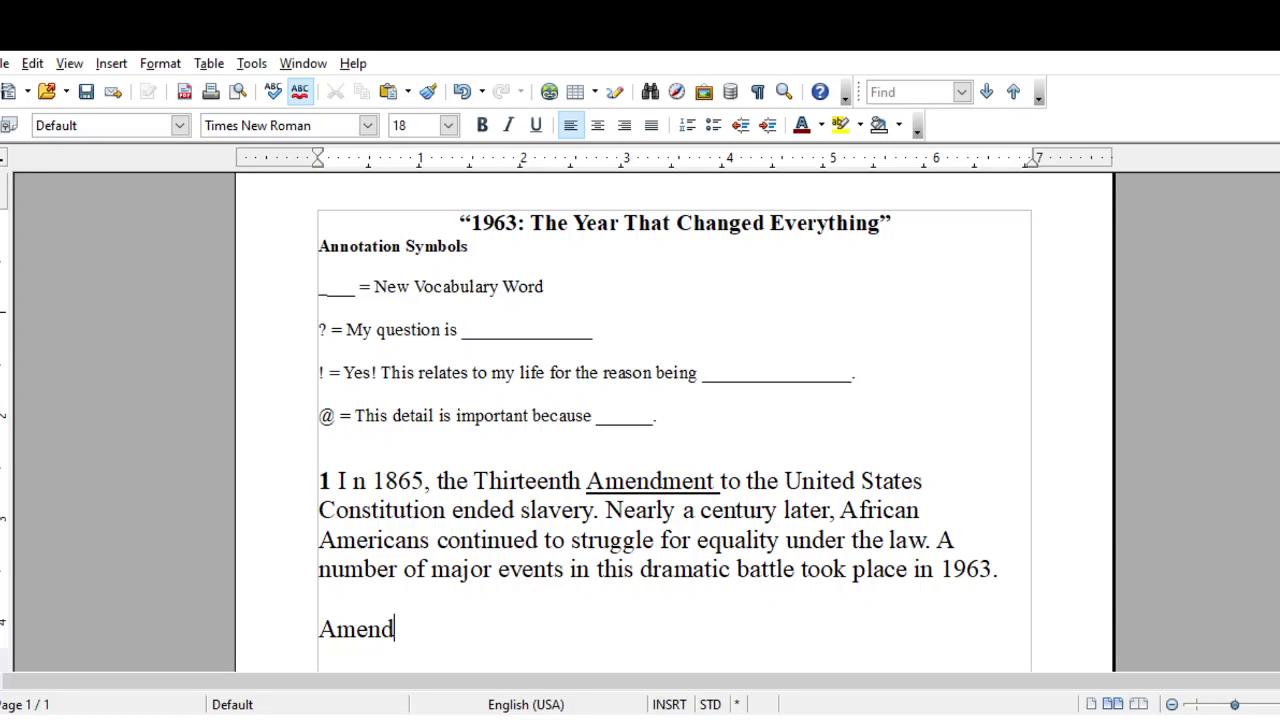
pyautogui.write('ment =')
pyautogui.write('a min')
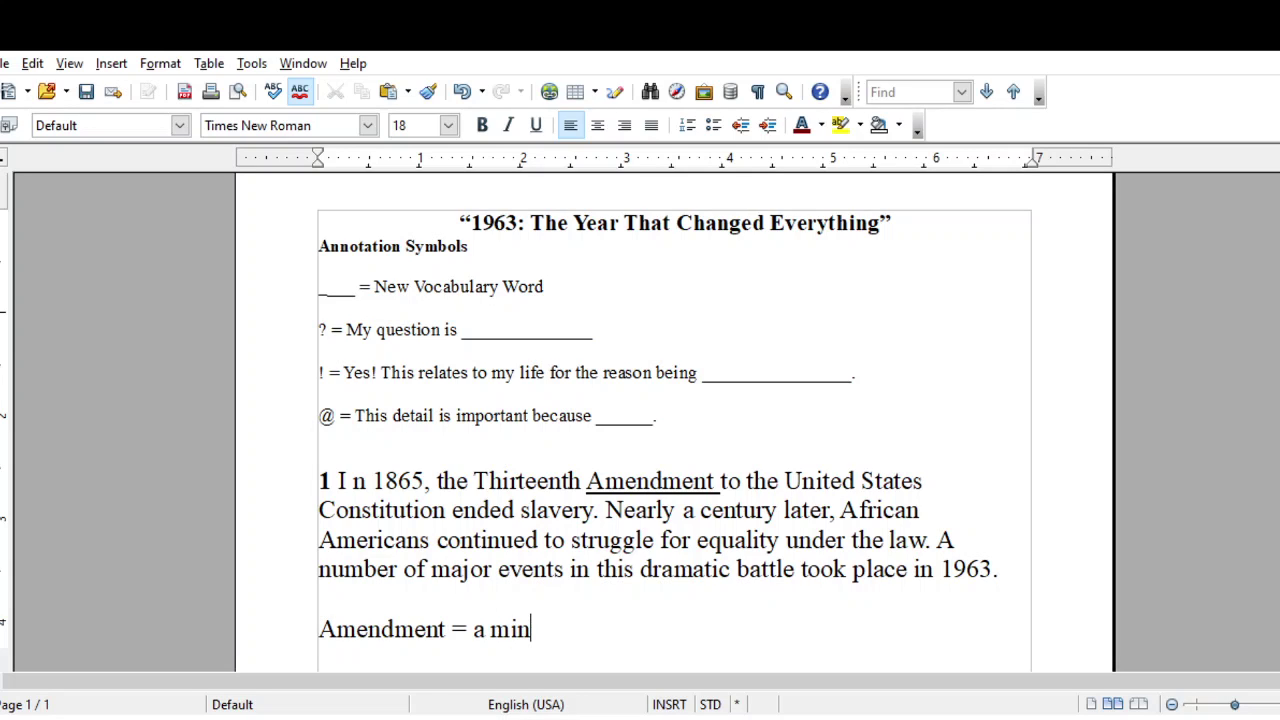
pyautogui.write('or change or addition')
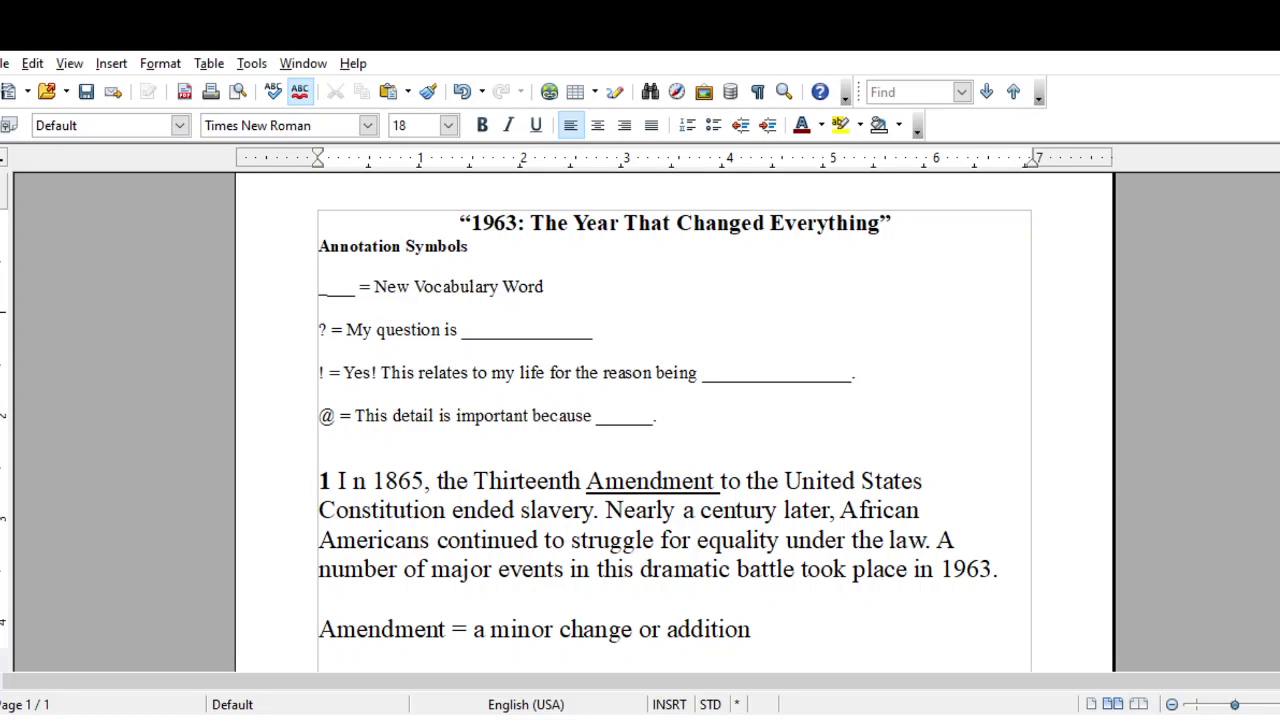
pyautogui.write(' designed to ')
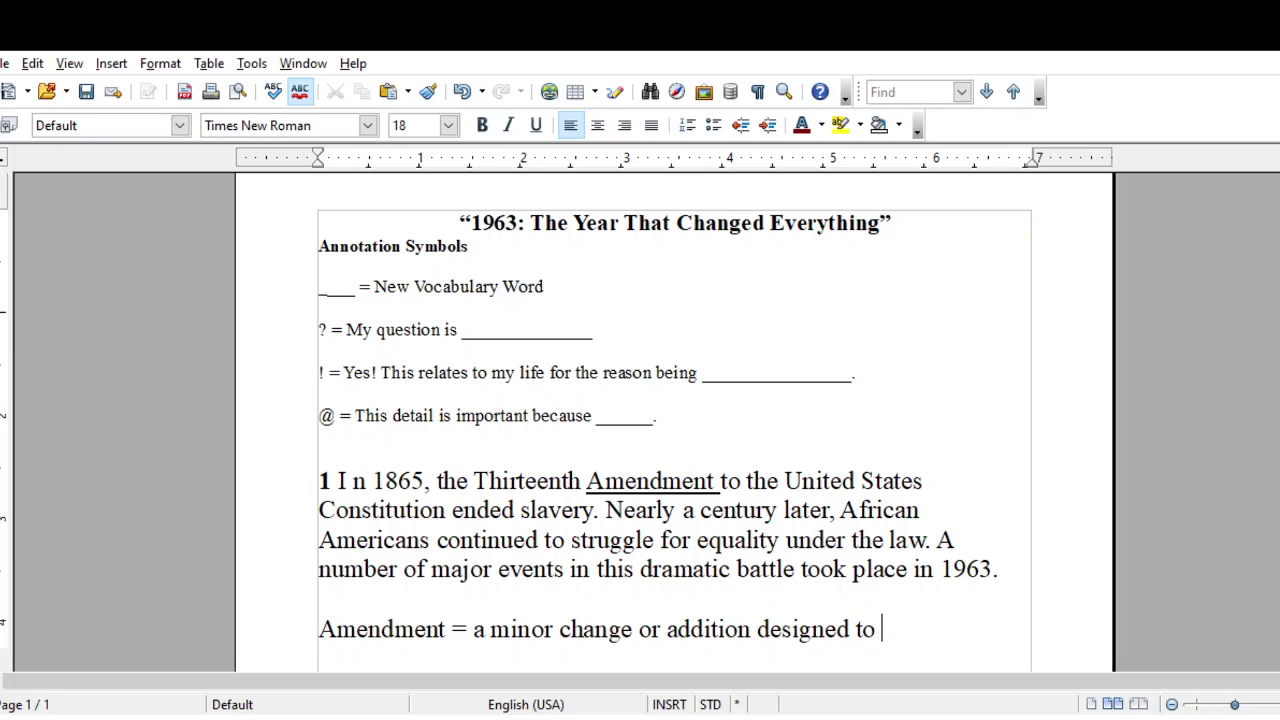
pyautogui.write('impor')
pyautogui.press('BackSpace')
pyautogui.press('BackSpace')
pyautogui.write('rpve')
pyautogui.press('BackSpace')
pyautogui.press('BackSpace')
pyautogui.press('BackSpace')
pyautogui.write('ove')
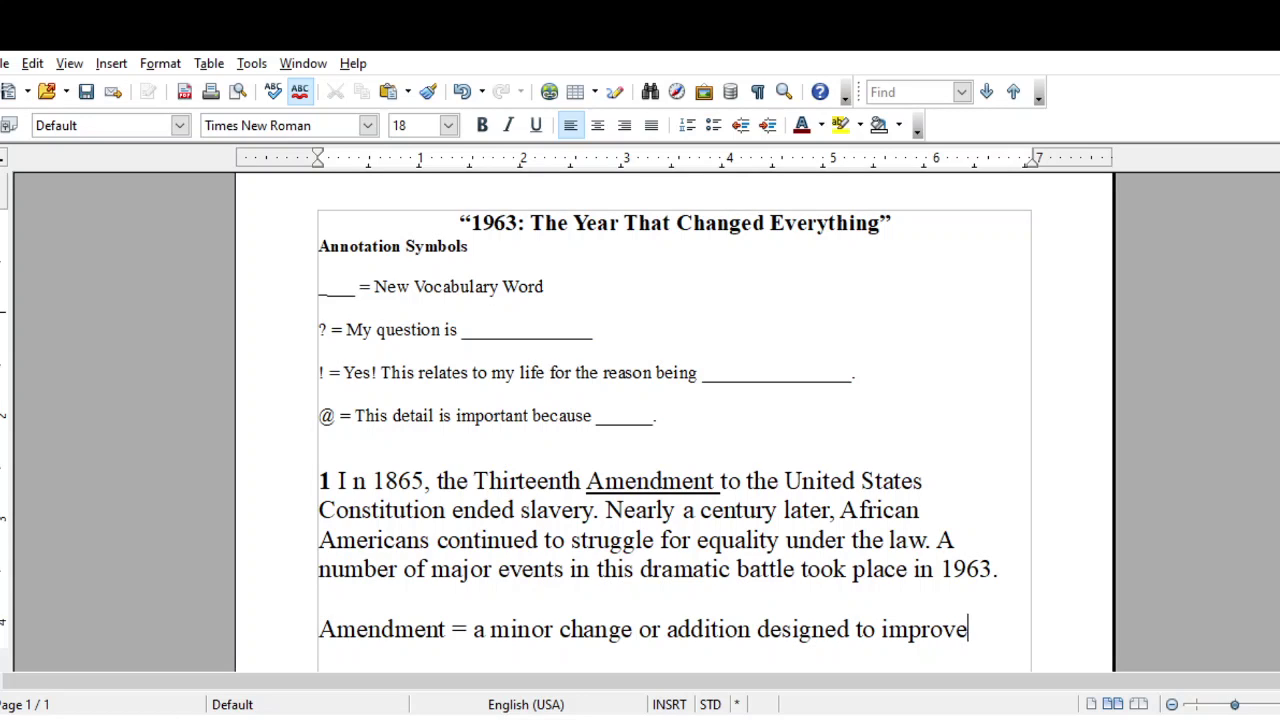
pyautogui.write(' a text, piece o')
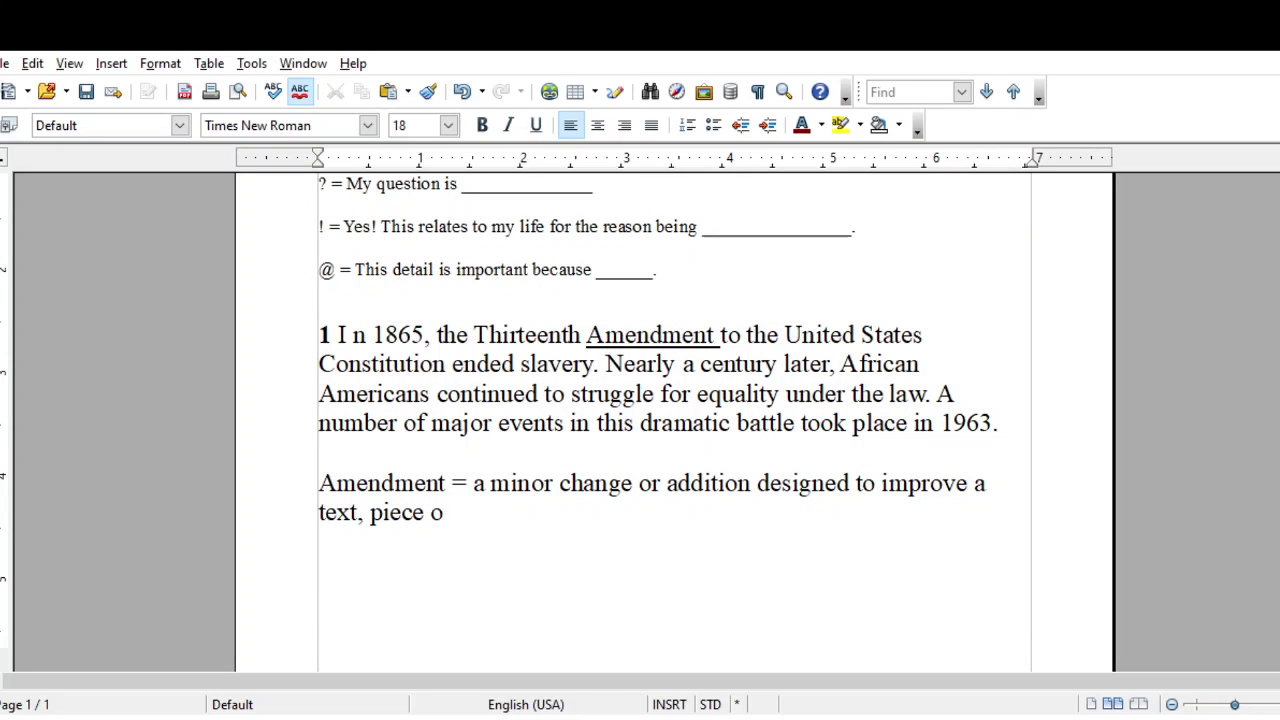
pyautogui.write('f legislation')
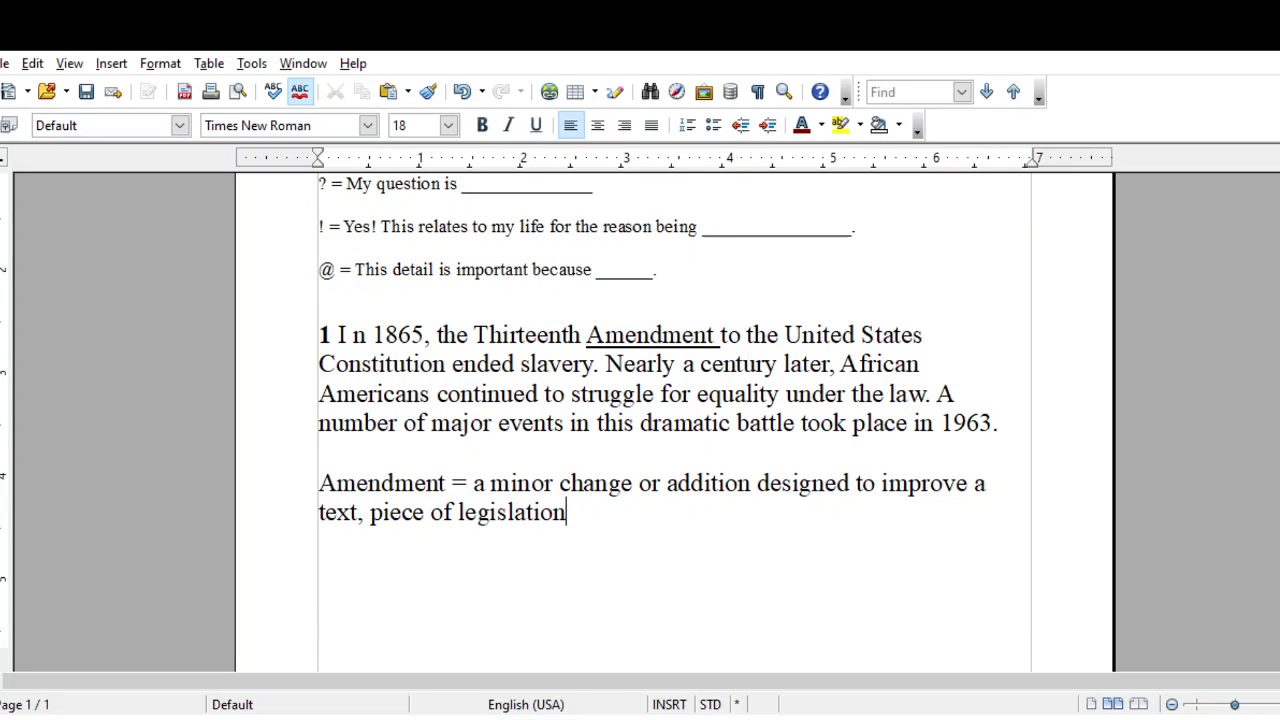
pyautogui.write(', etc.')
pyautogui.press('Return')
pyautogui.press('Return')
pyautogui.scroll(1, 654, 396)
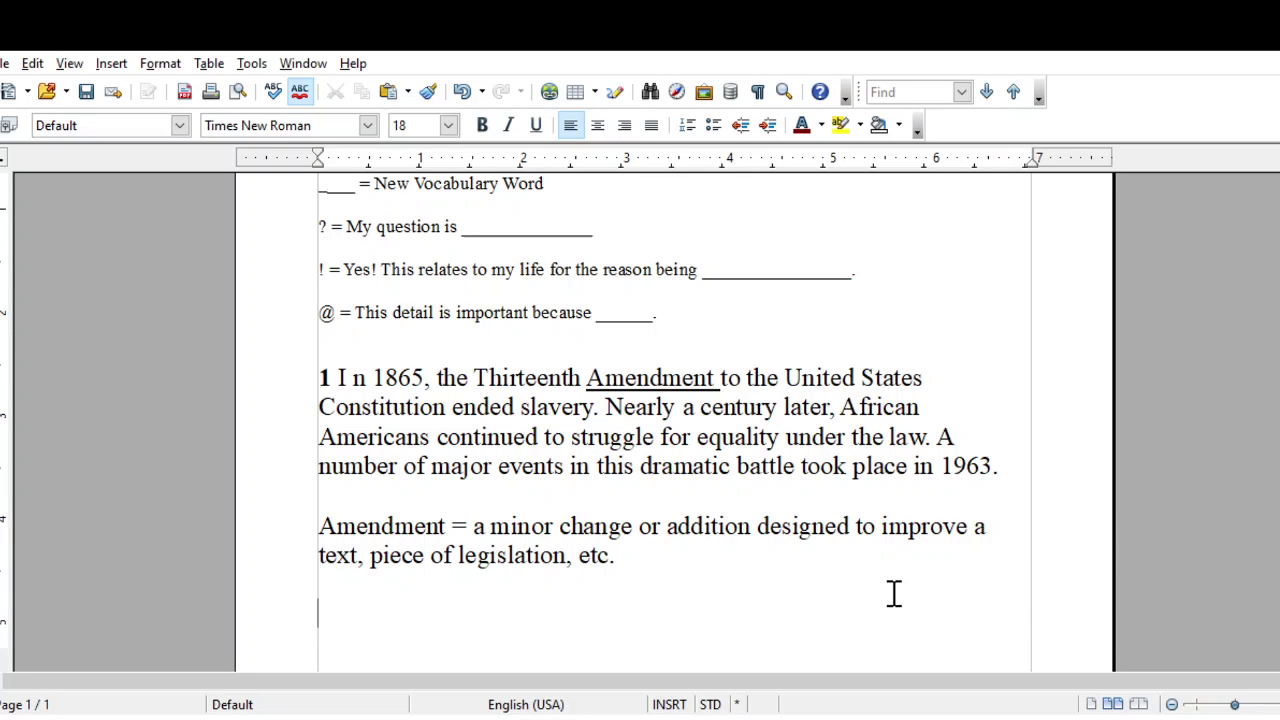
# Step: Highlight 'Nearly a century later … under the law.' in yellow and add '?' after it
pyautogui.keyDown('shift'); pyautogui.click(938, 437); pyautogui.keyUp('shift')
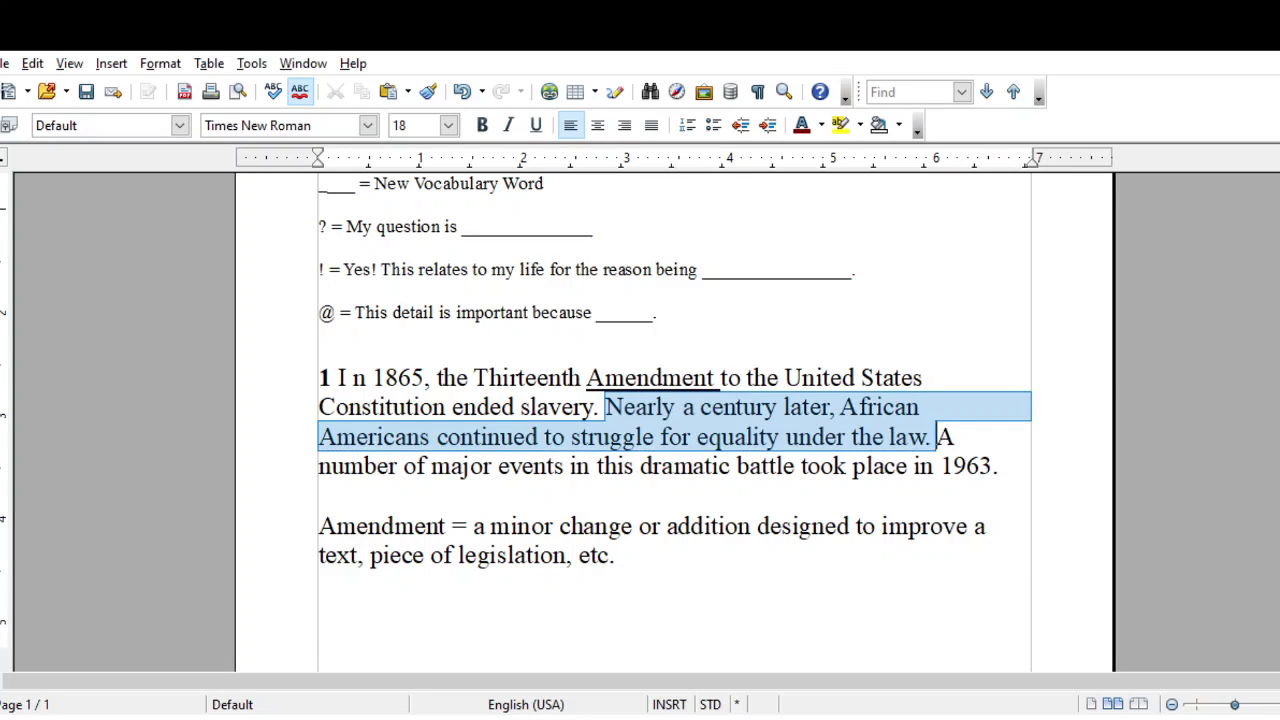
pyautogui.hotkey('shift', 'Right')
pyautogui.click(840, 125)
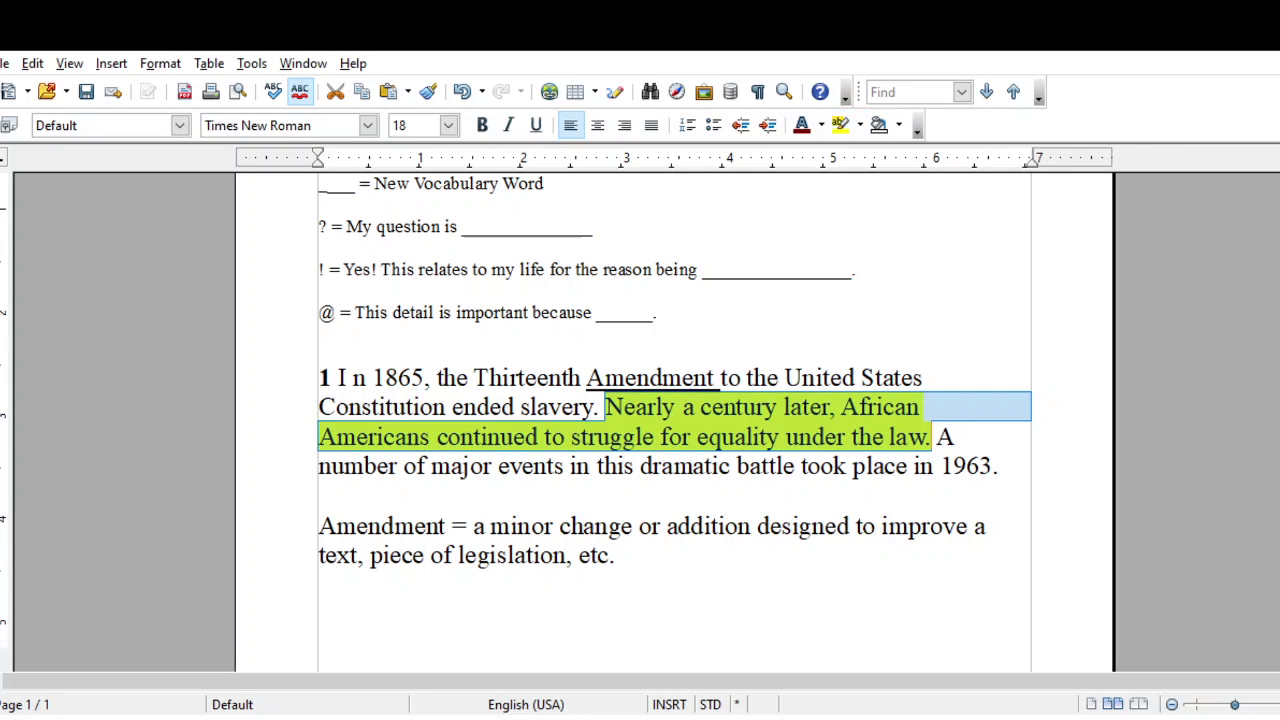
pyautogui.click(932, 437)
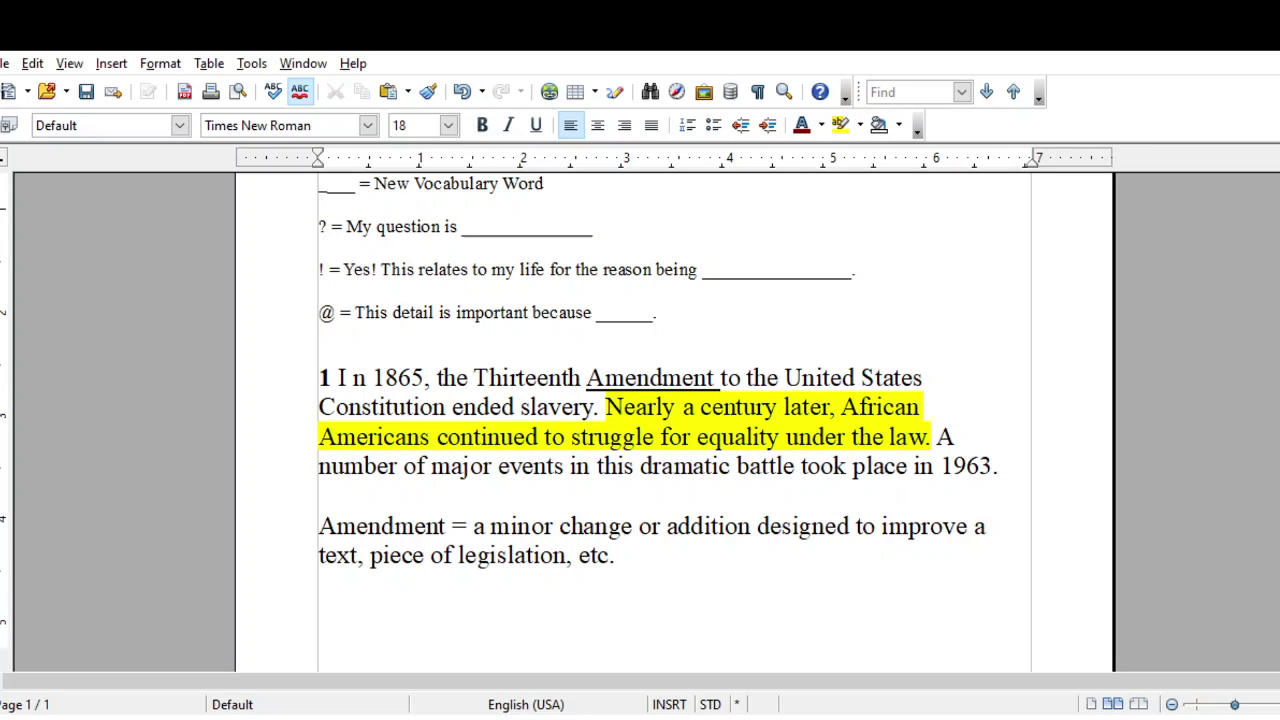
pyautogui.write('?')
# Step: Add another empty line below the Amendment definition
pyautogui.moveTo(948, 437); pyautogui.dragTo(907, 437)
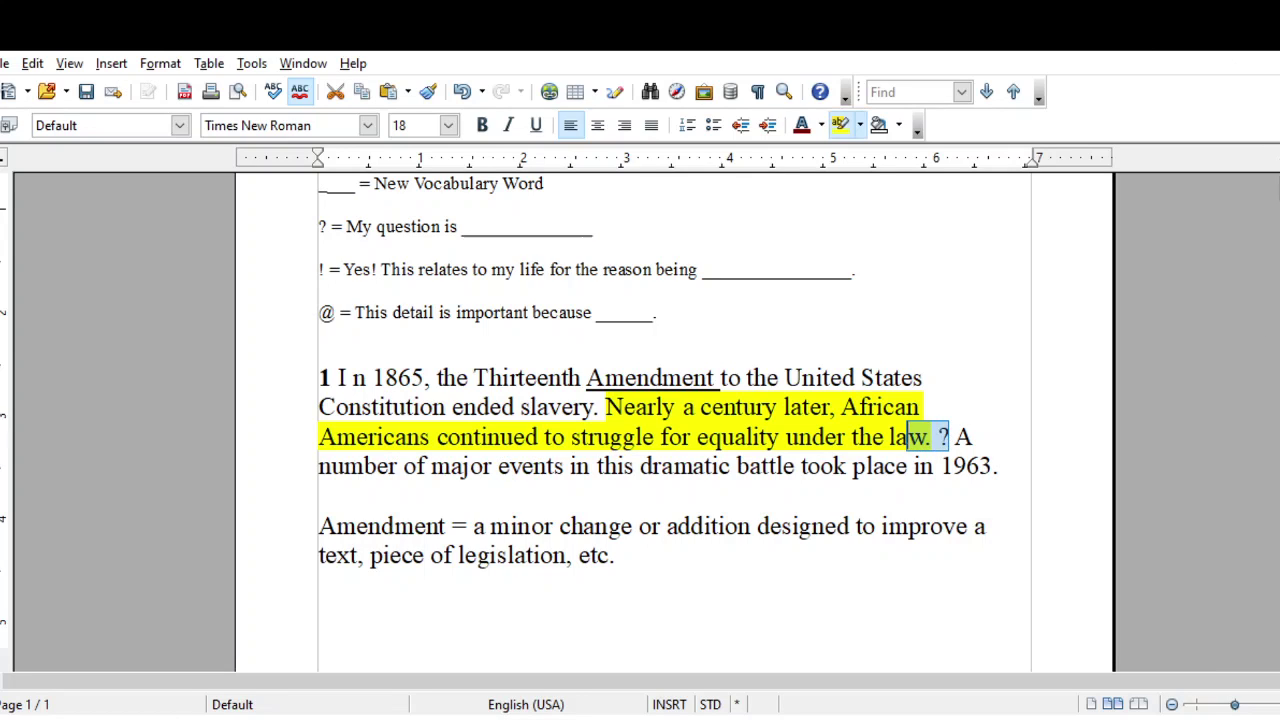
pyautogui.click(922, 377)
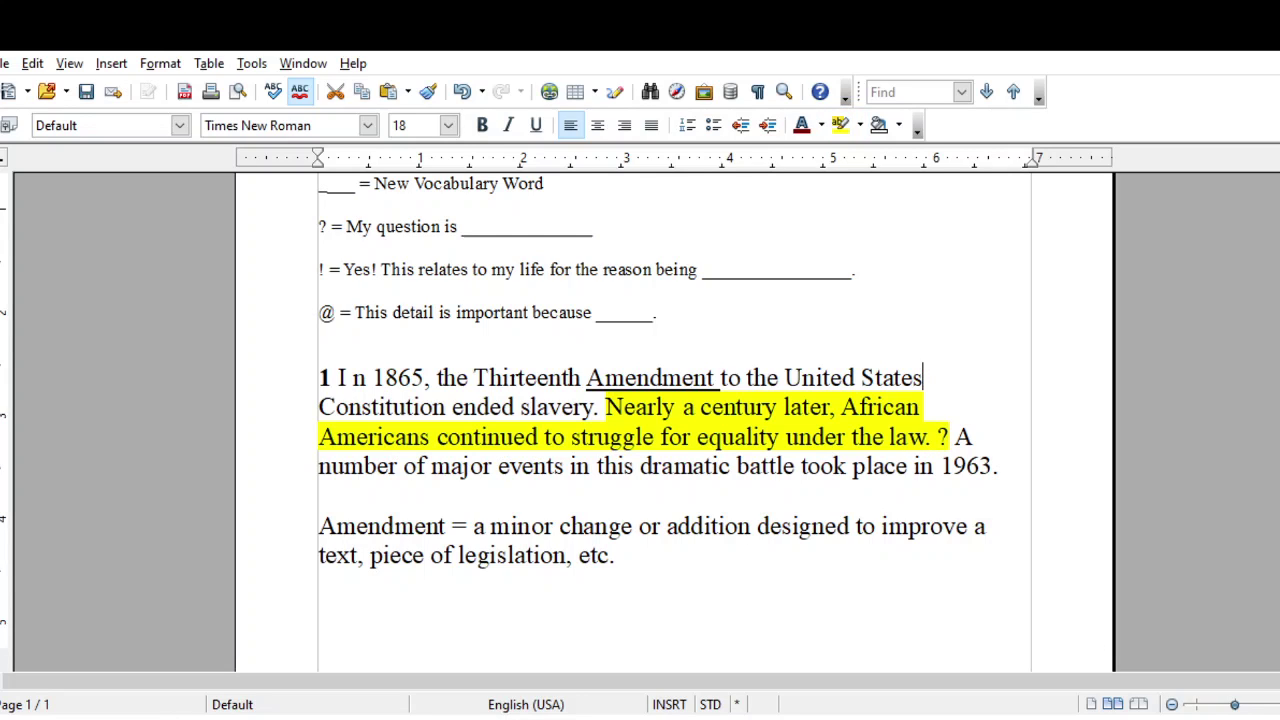
pyautogui.click(318, 584)
pyautogui.press('Return')
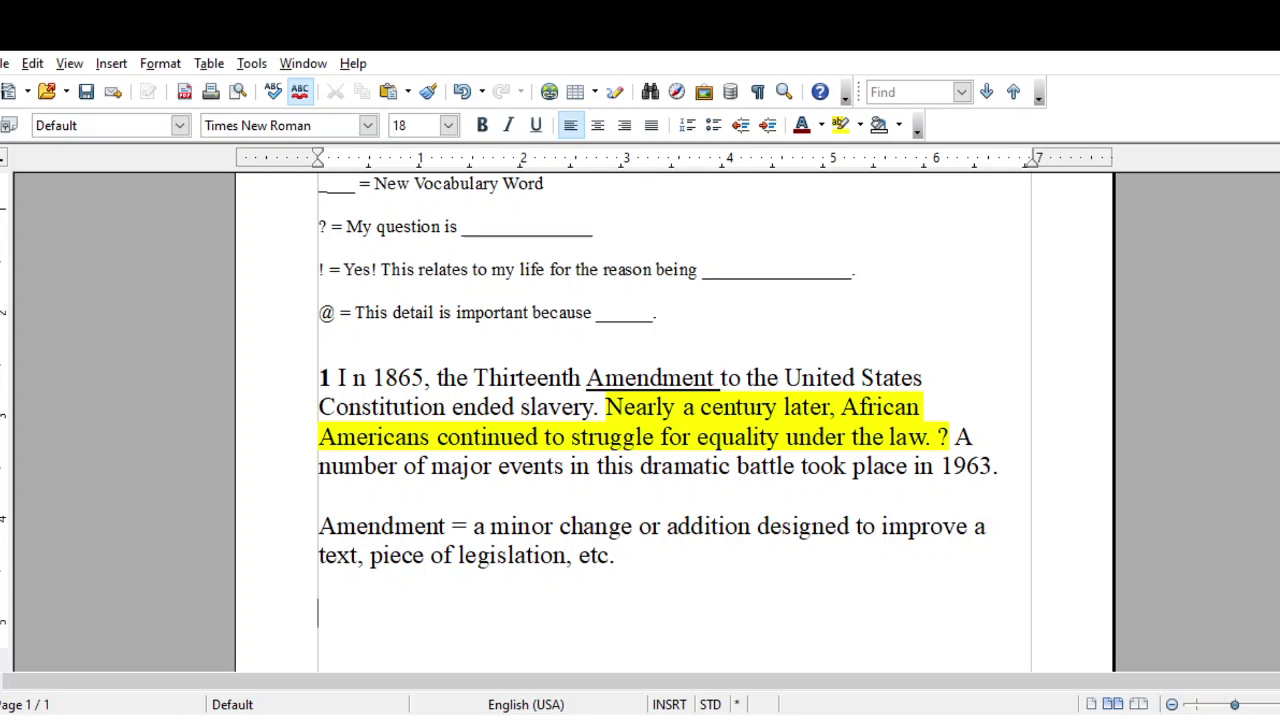